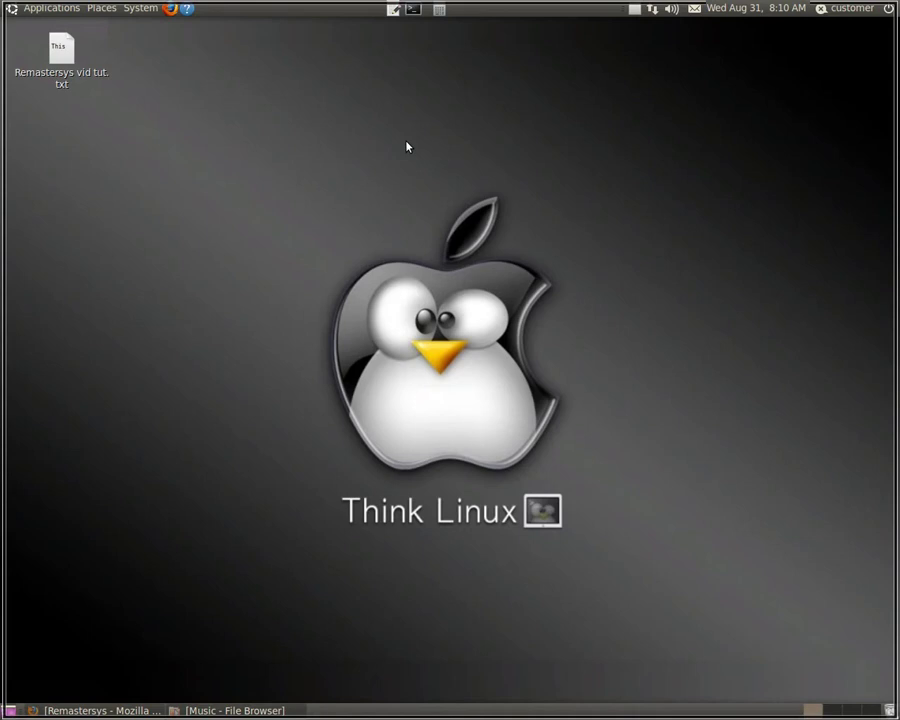
Bring the Remastersys Ubuntu page in Firefox back up and select its web address
click(86, 711)
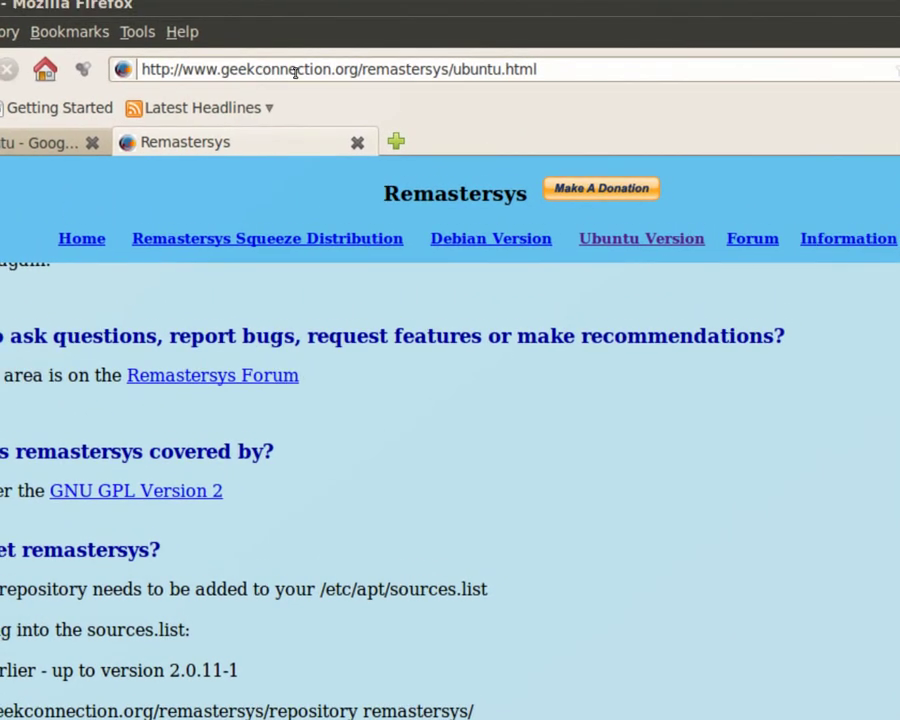
key(ctrl+l)
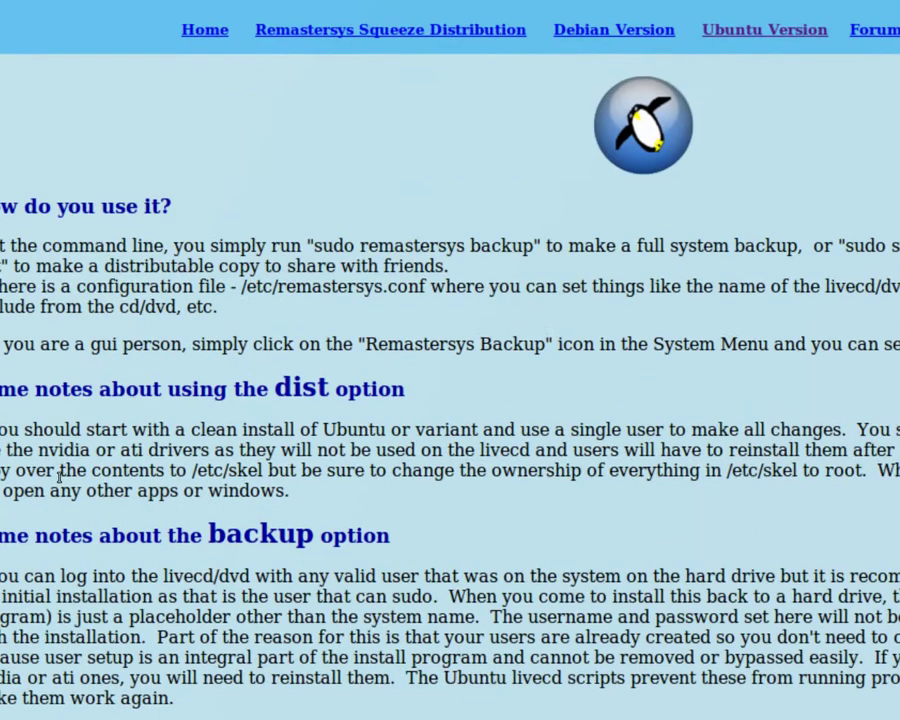
scroll(57, 556, down, 3)
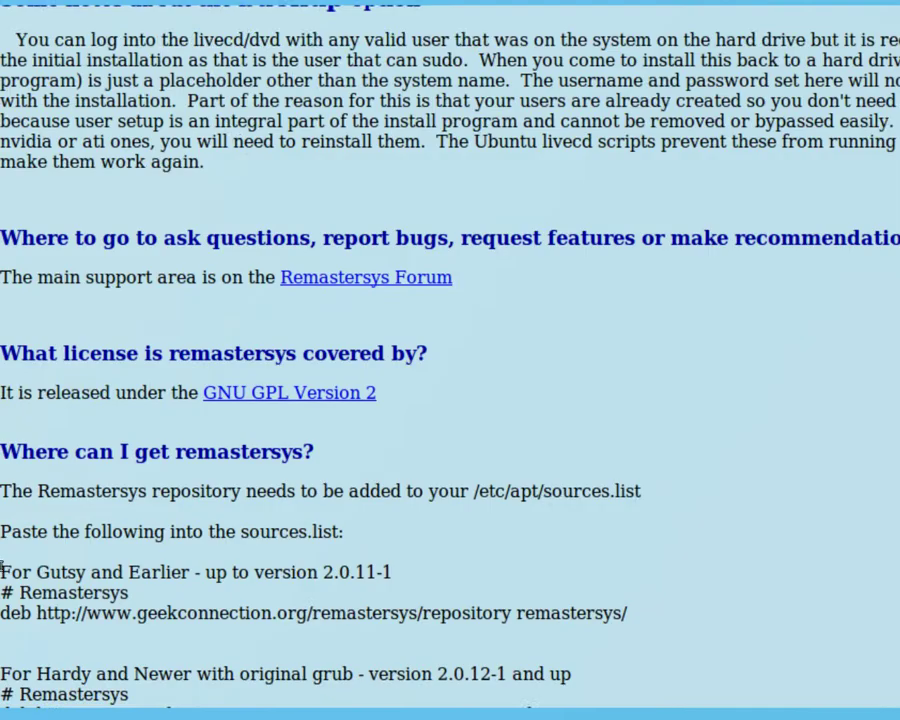
scroll(30, 558, down, 4)
scroll(2, 562, down, 1)
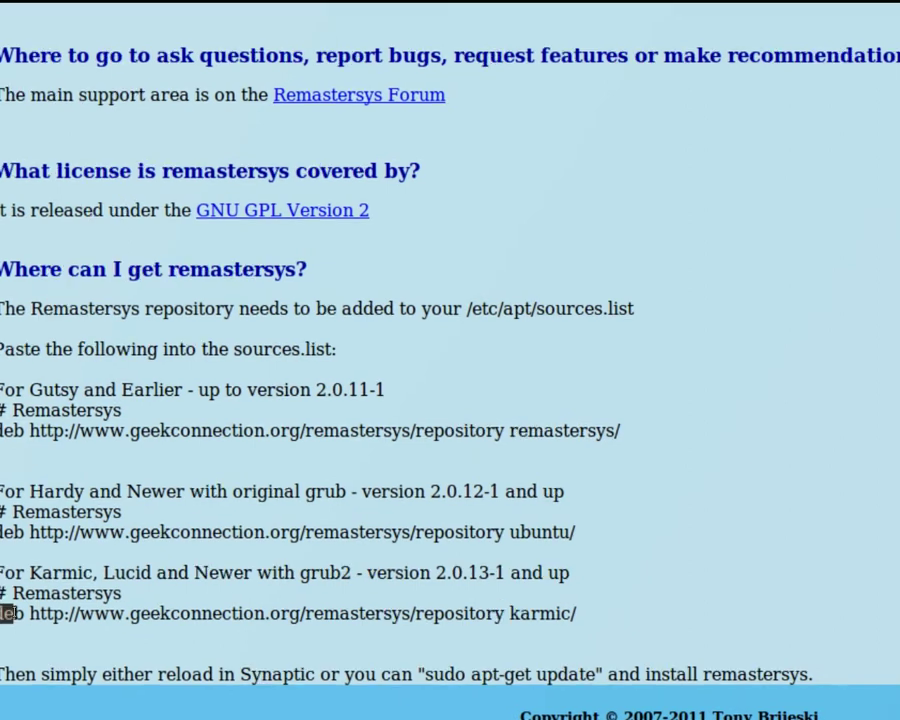
drag(2, 612, 379, 628)
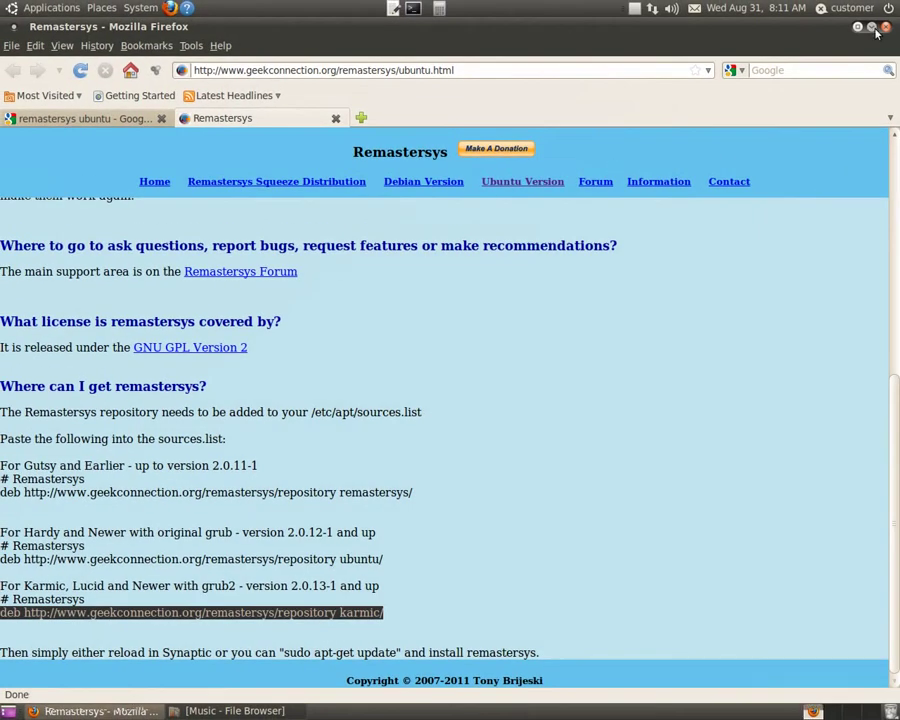
Hide Firefox to show the desktop and open the System > Administration menu
key(ctrl+alt+d)
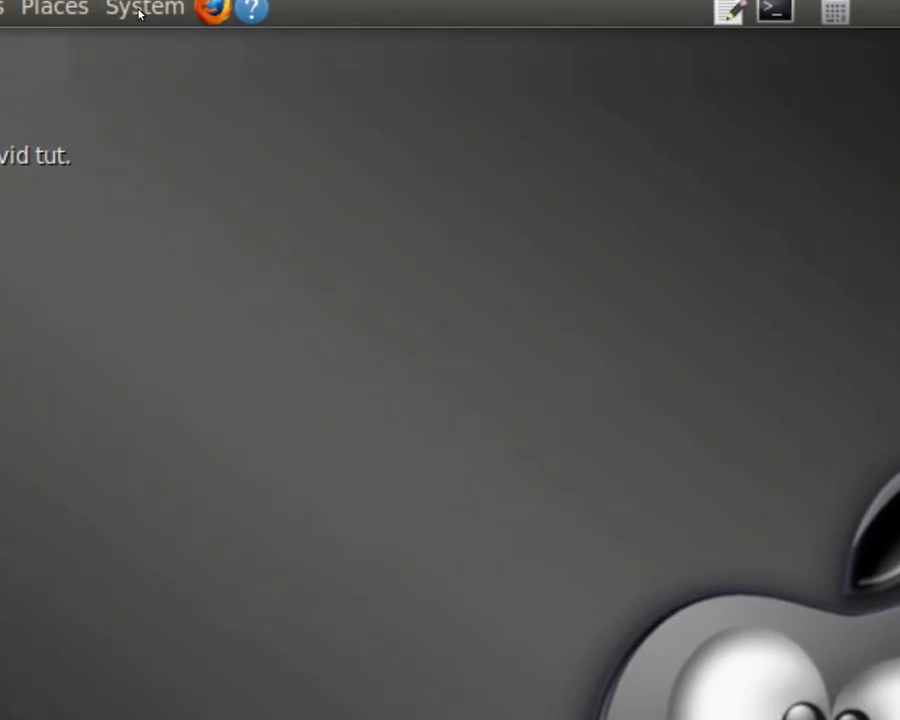
click(140, 10)
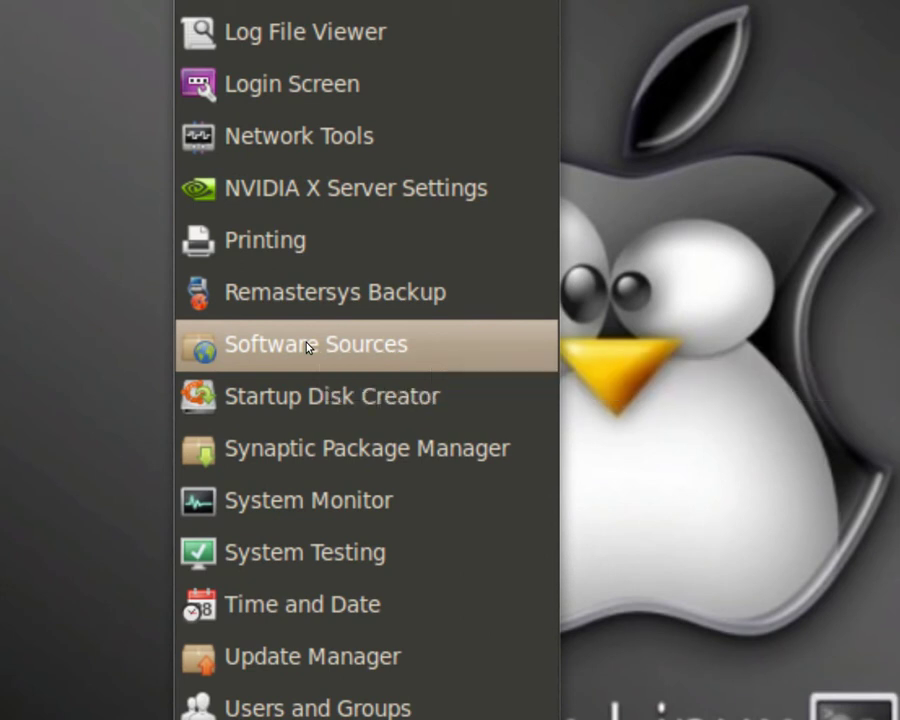
In Software Sources' Other Software list, confirm the geekconnection Remastersys repository entry, cancelling the Add dialog
click(307, 347)
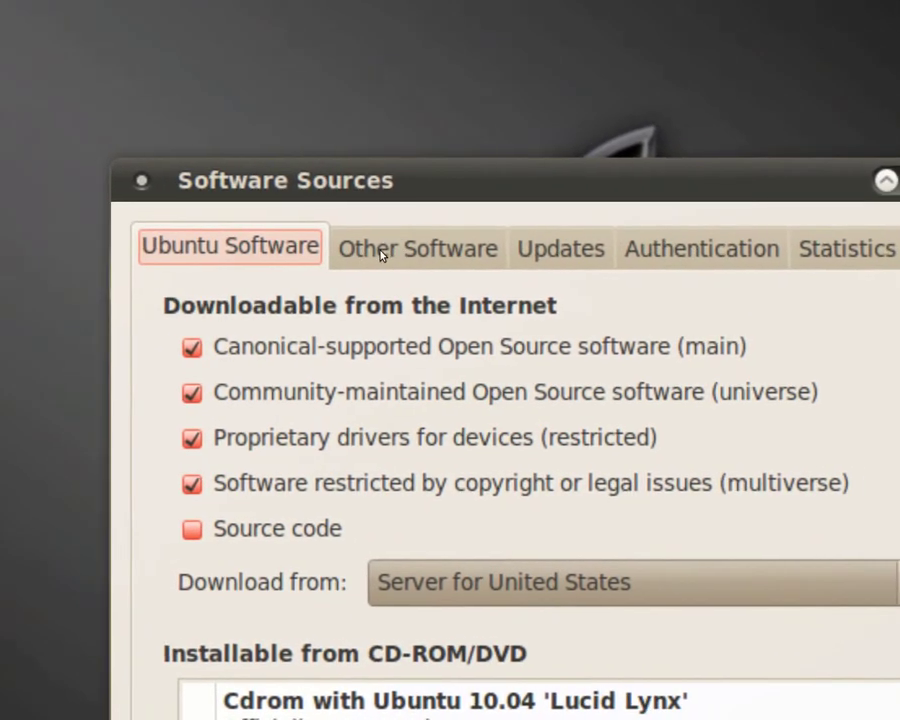
click(390, 255)
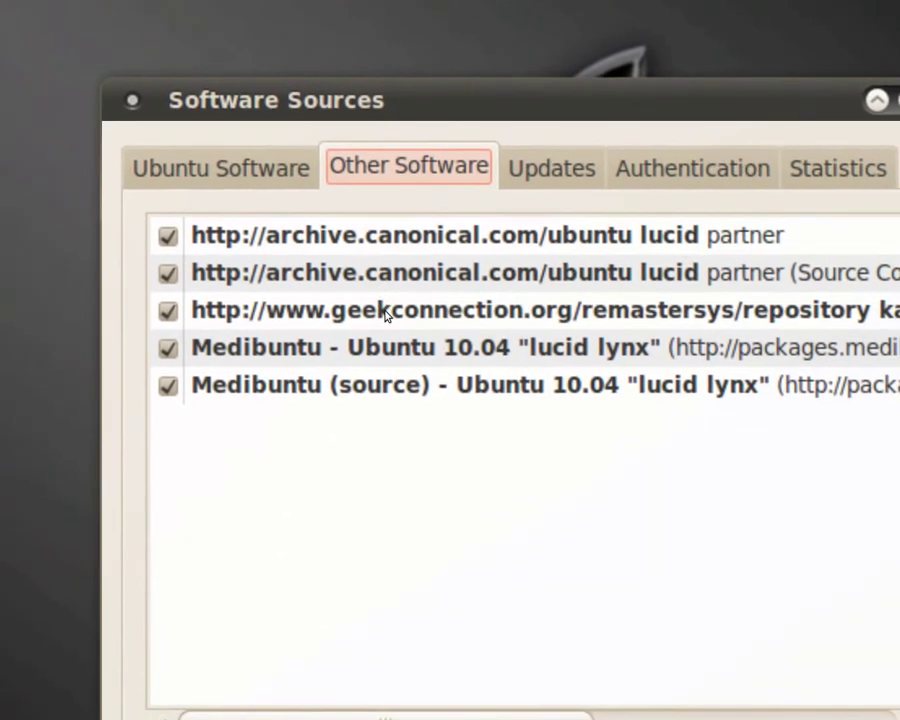
click(385, 314)
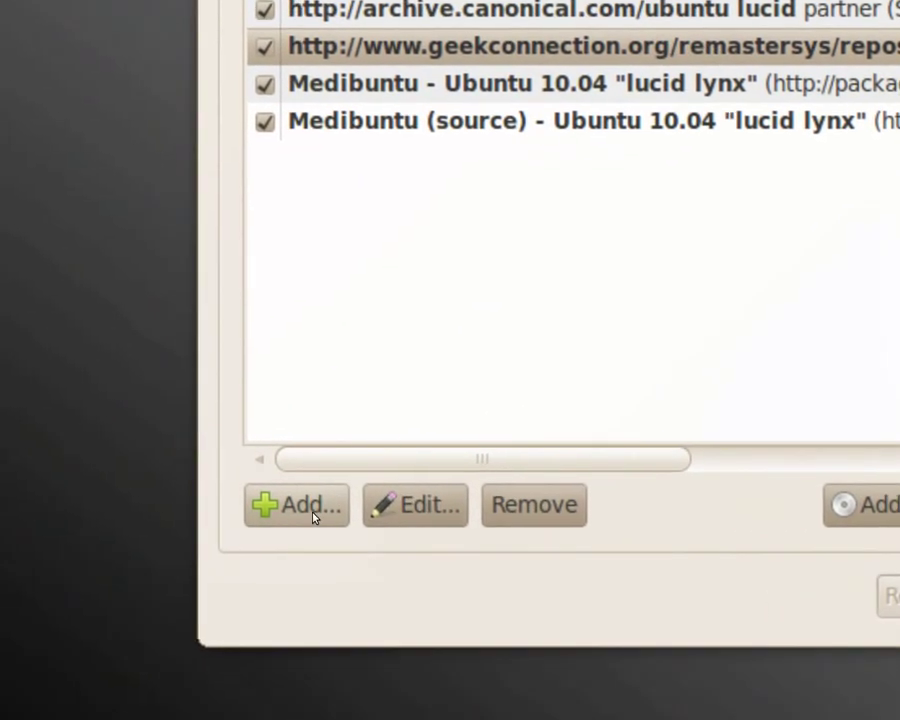
click(313, 515)
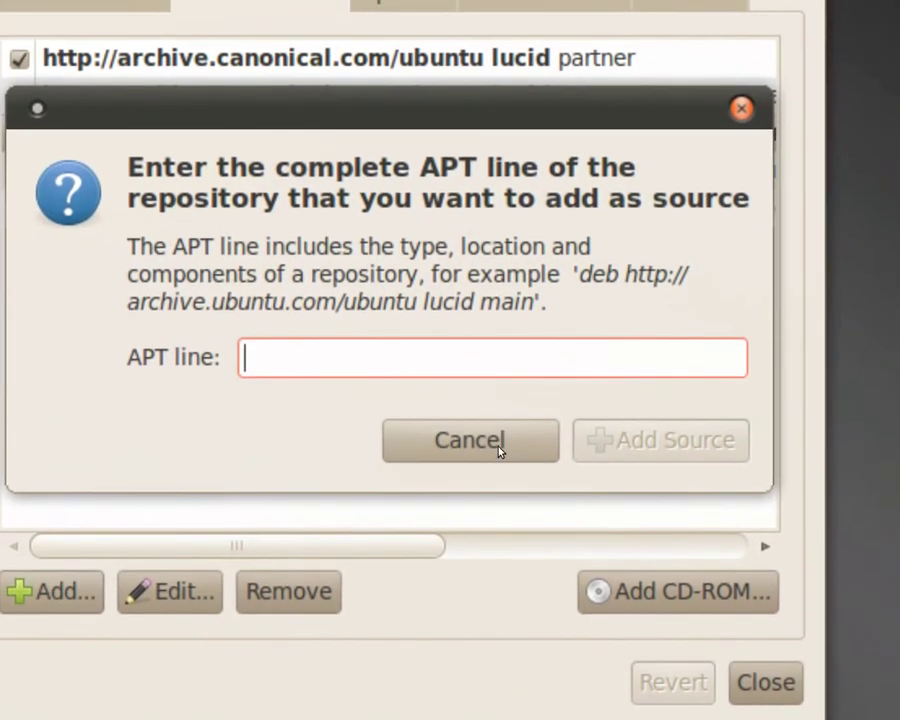
click(498, 450)
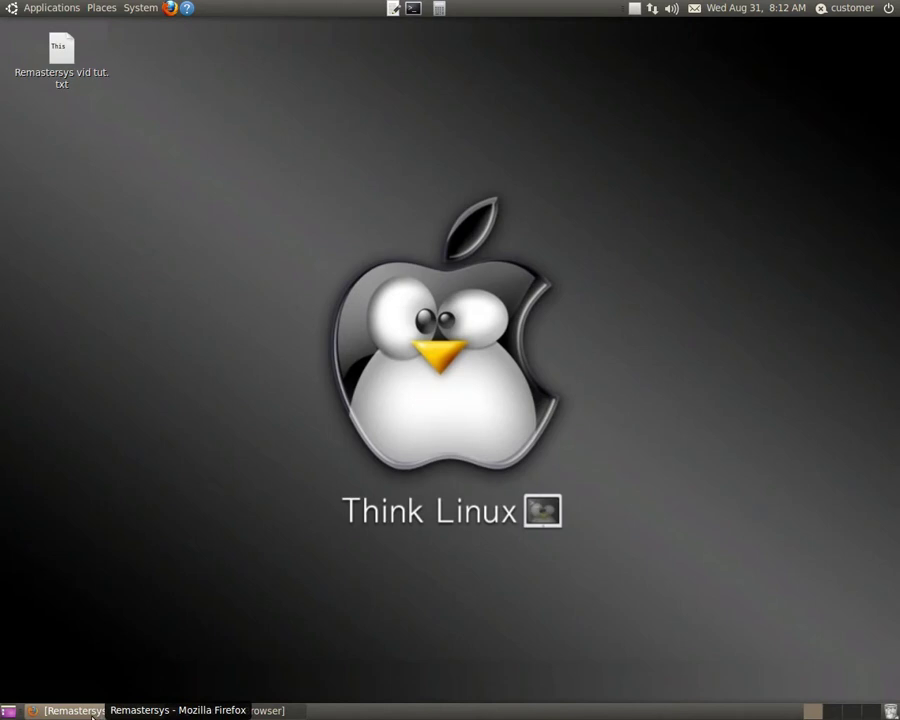
Launch a terminal, centre it on screen, and bring it in front of Firefox
click(412, 9)
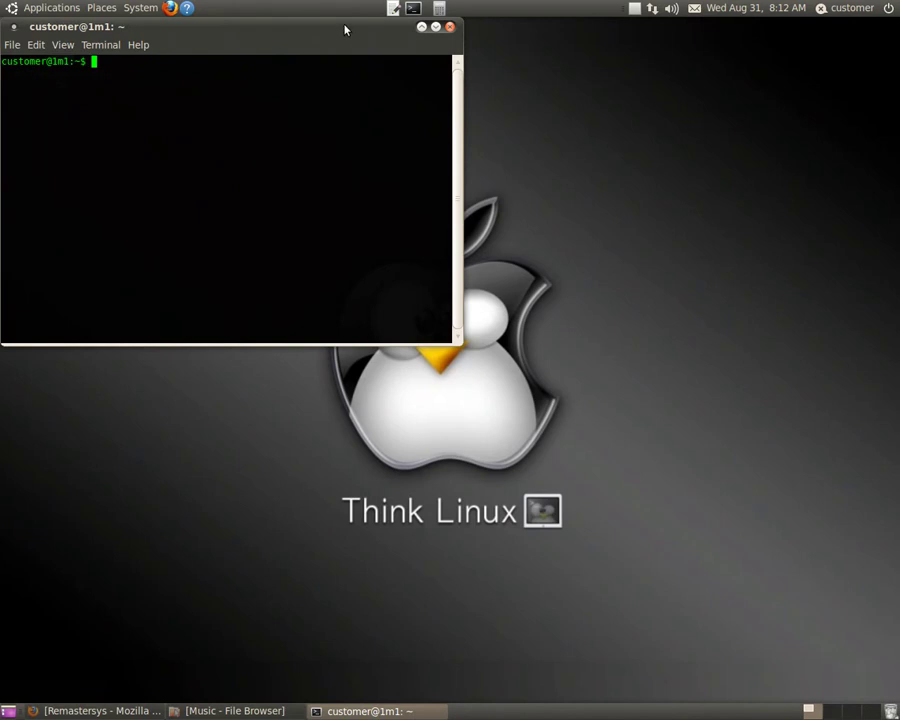
drag(345, 30, 541, 232)
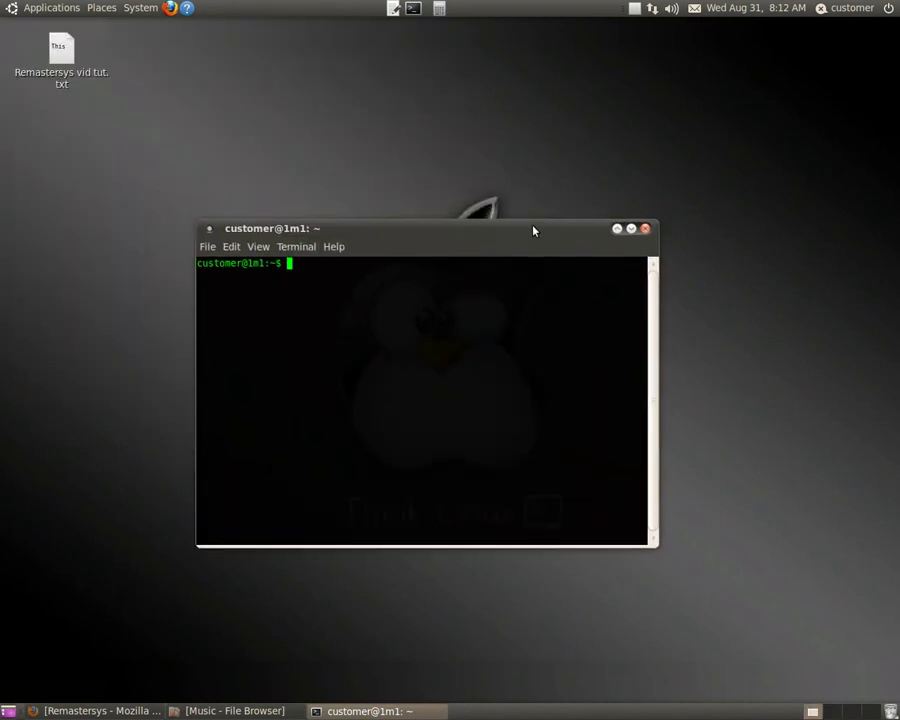
click(68, 708)
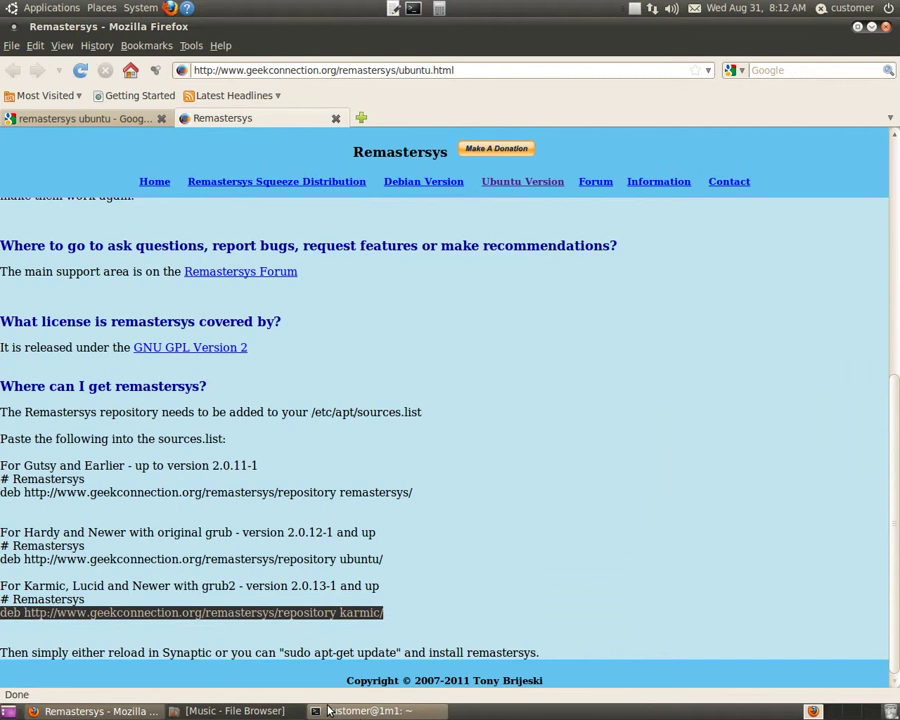
click(360, 712)
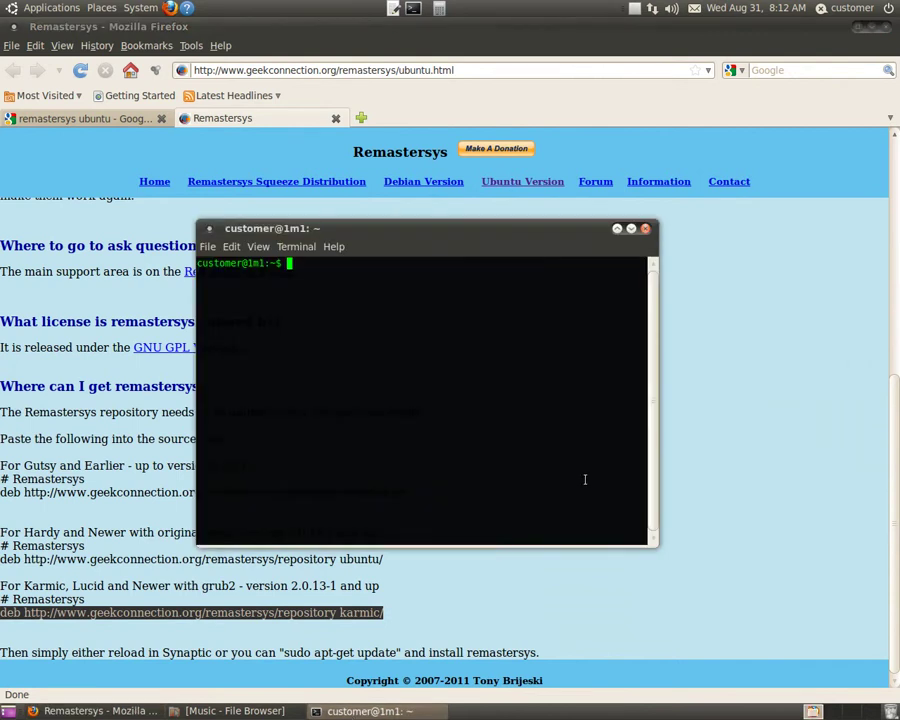
Run sudo apt-get update and enter the administrator password
text(sudo)
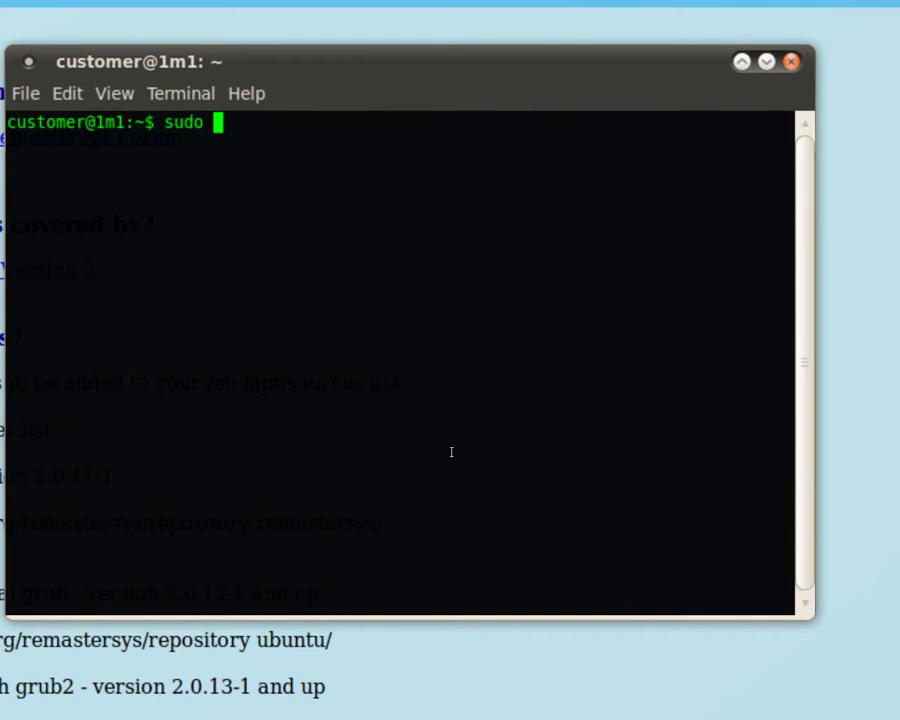
text(apt)
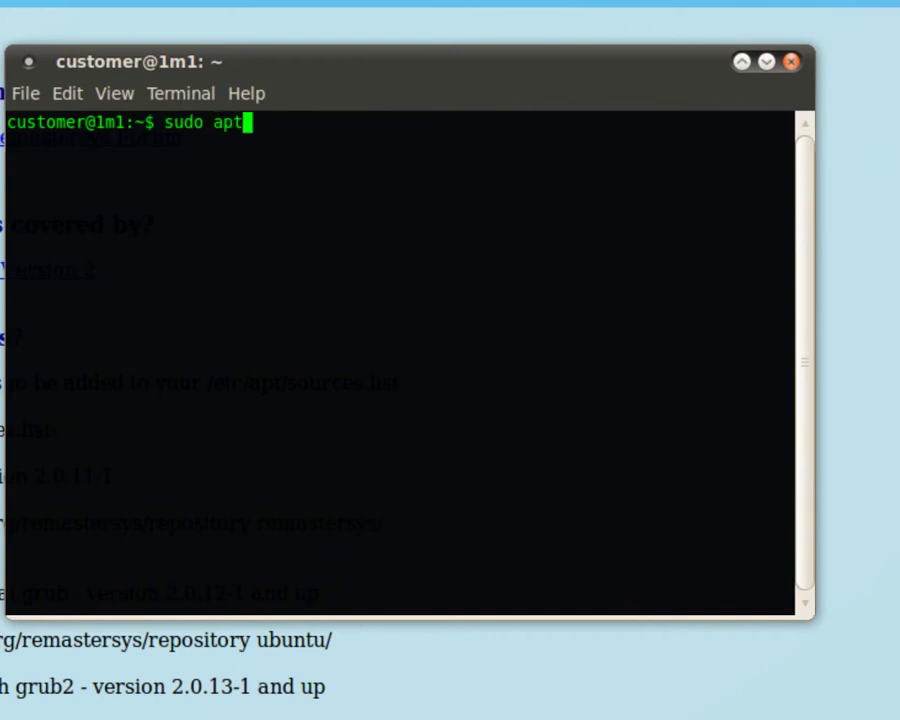
text(-get up)
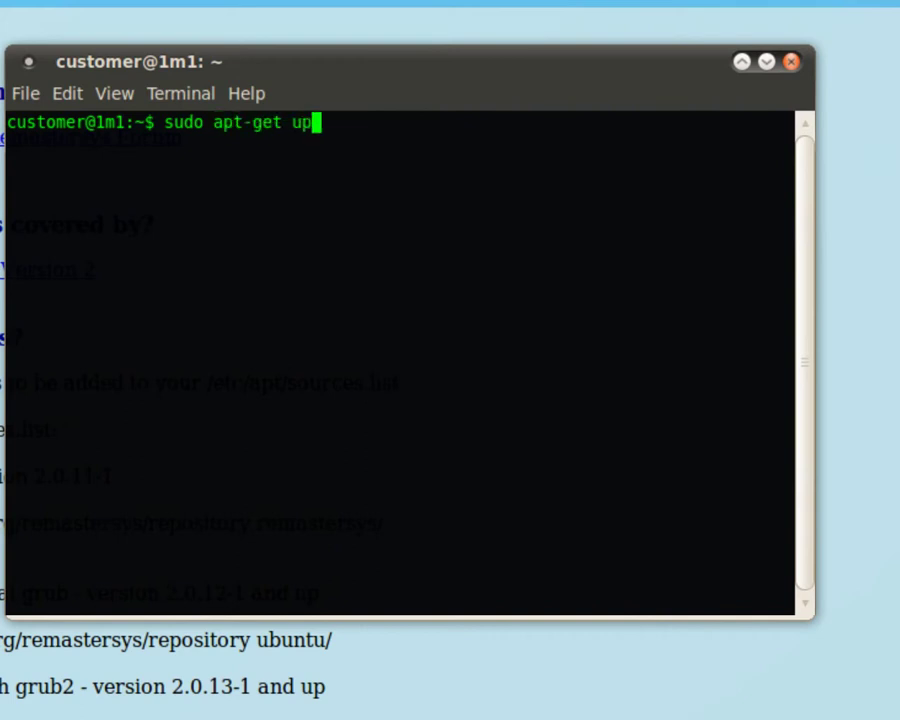
text(date)
key(Return)
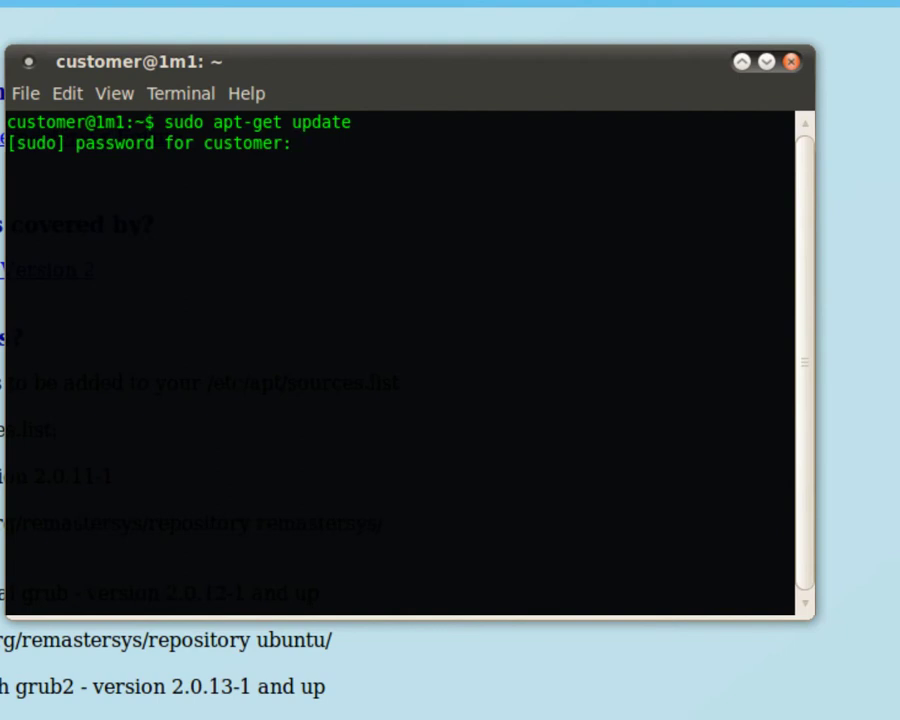
key(Return)
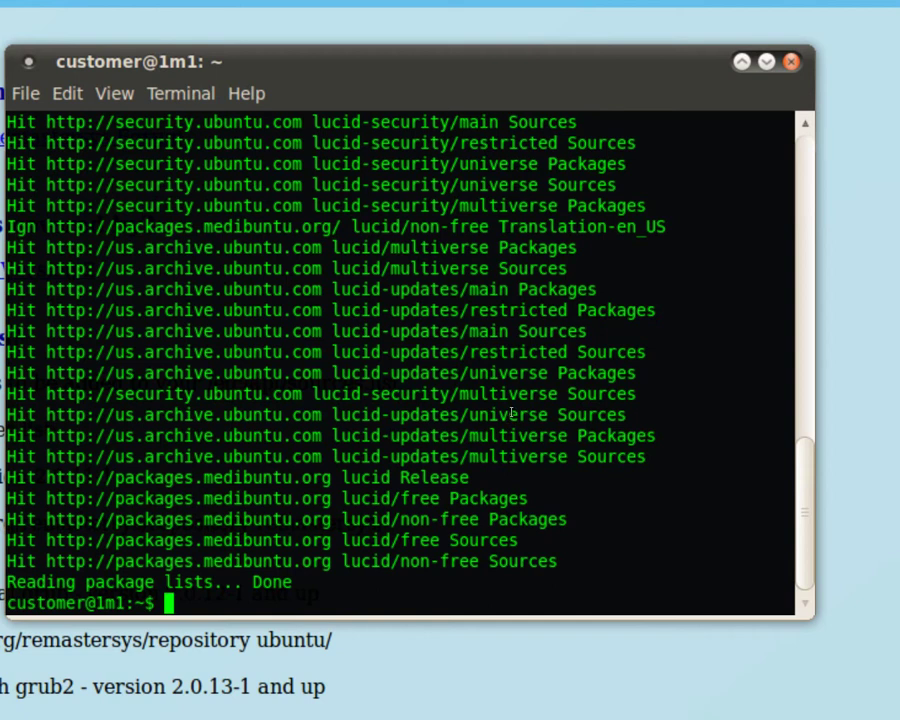
Run sudo apt-get install remastersys, then exit the terminal
text(sudo apt-)
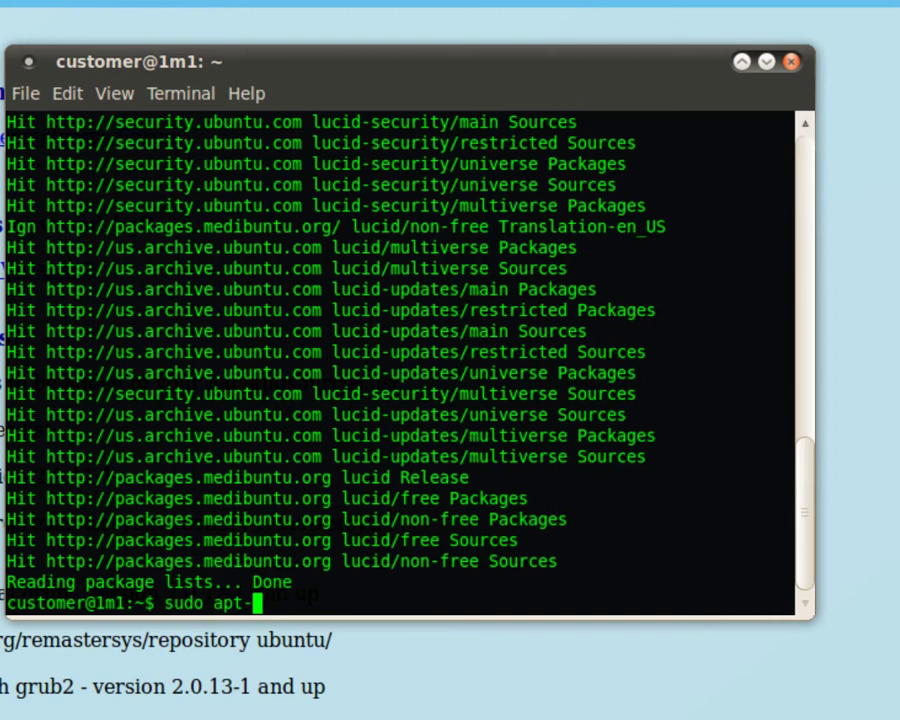
text(get inst)
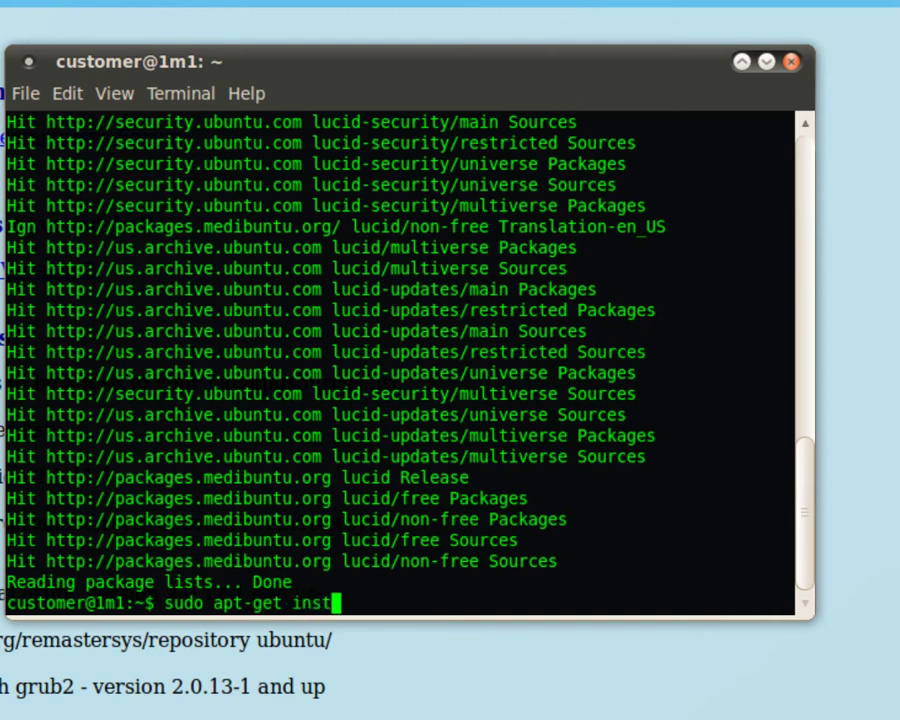
text(all rema)
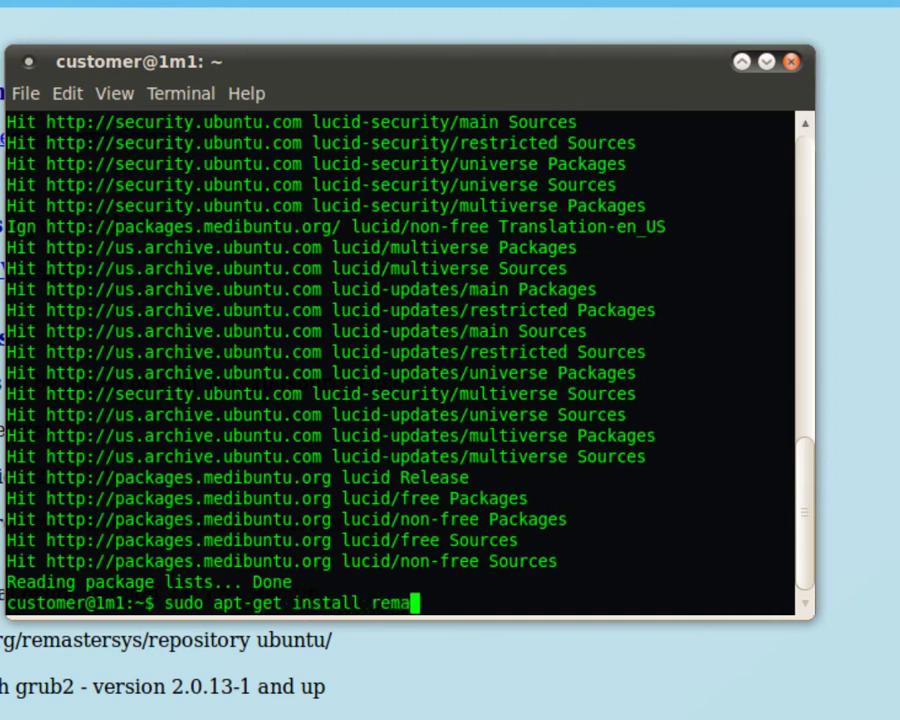
text(sters)
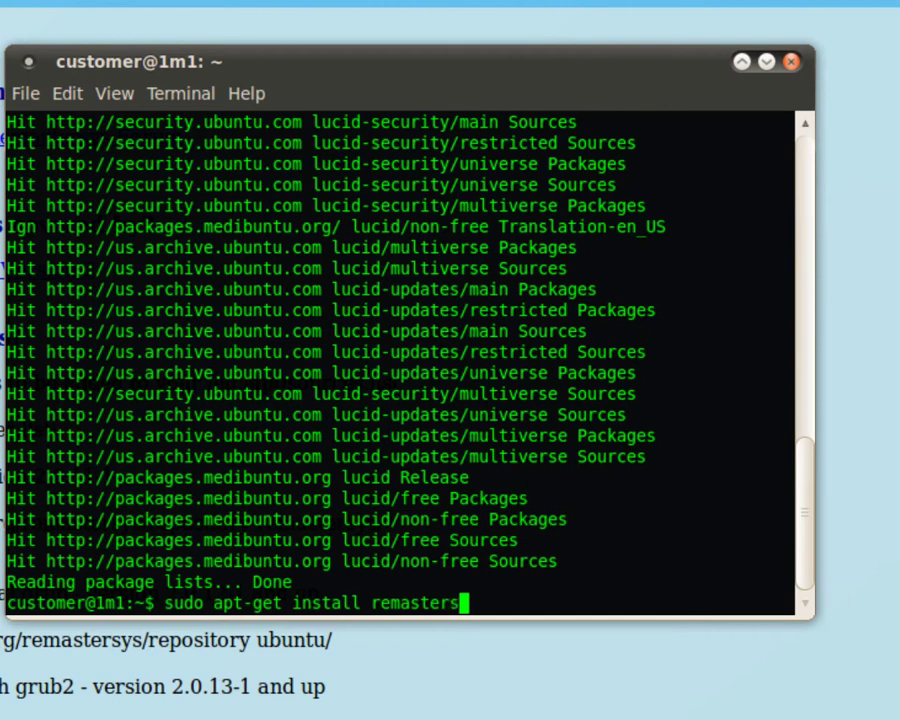
text(ys)
key(Return)
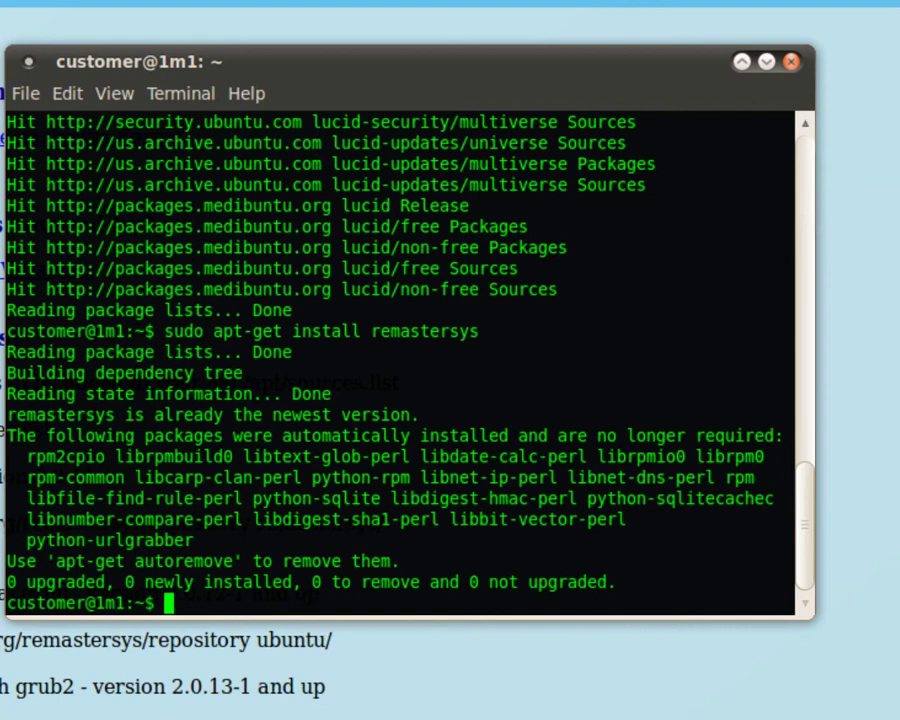
text(exi)
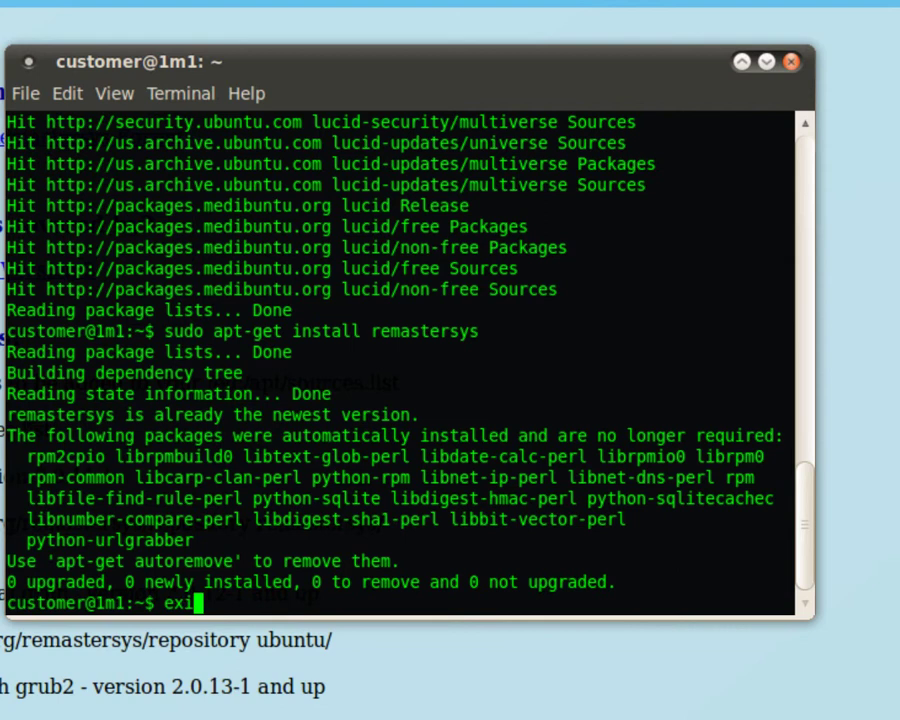
text(t)
key(Return)
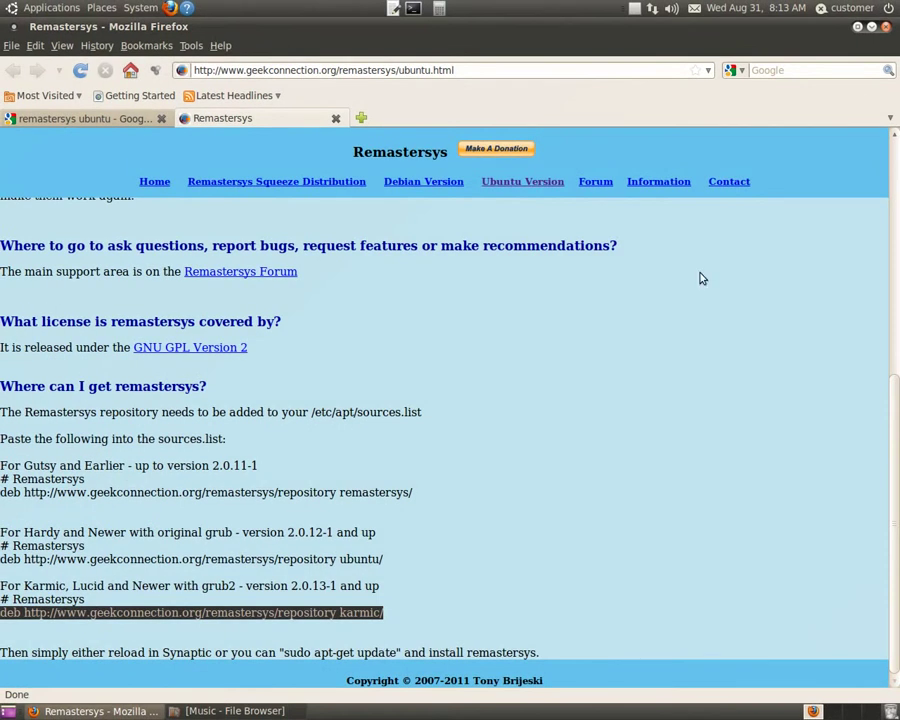
Quit Firefox without saving tabs and open the System > Administration menu showing Remastersys Backup
click(884, 27)
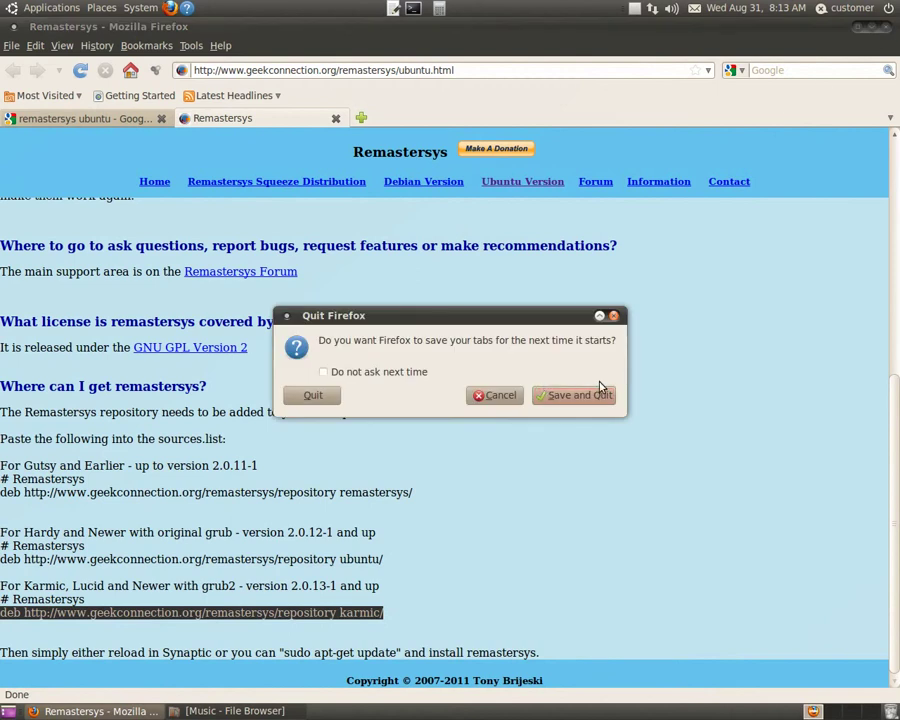
click(325, 396)
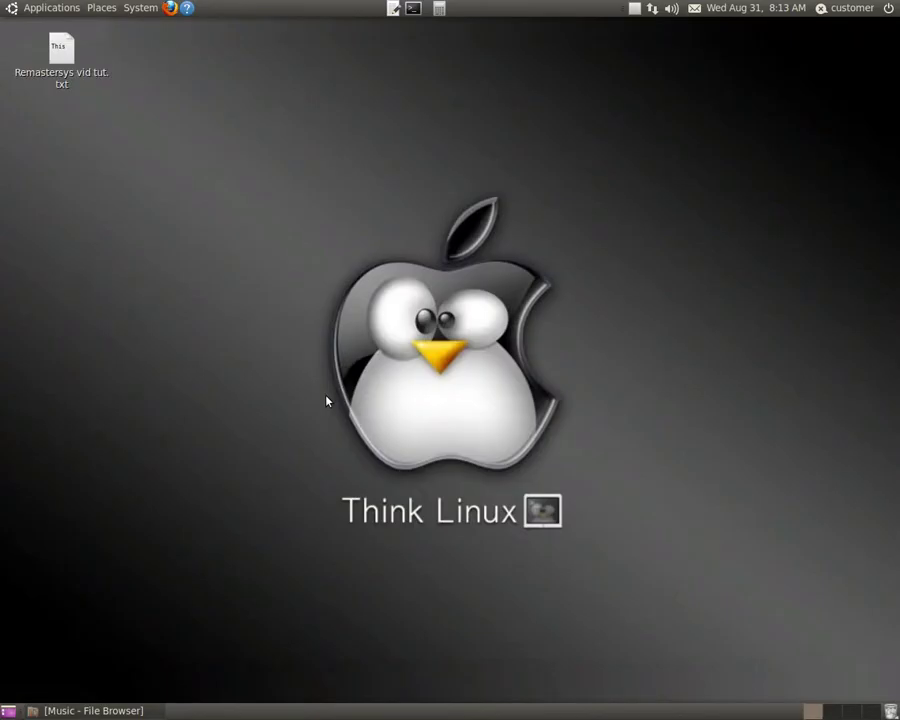
click(141, 10)
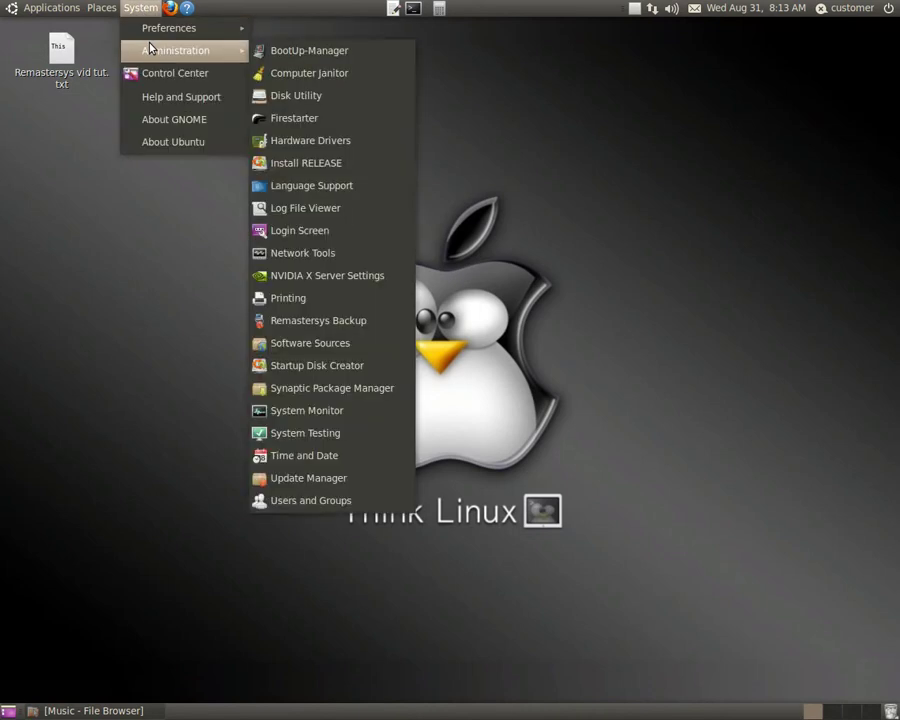
mouse_move(169, 28)
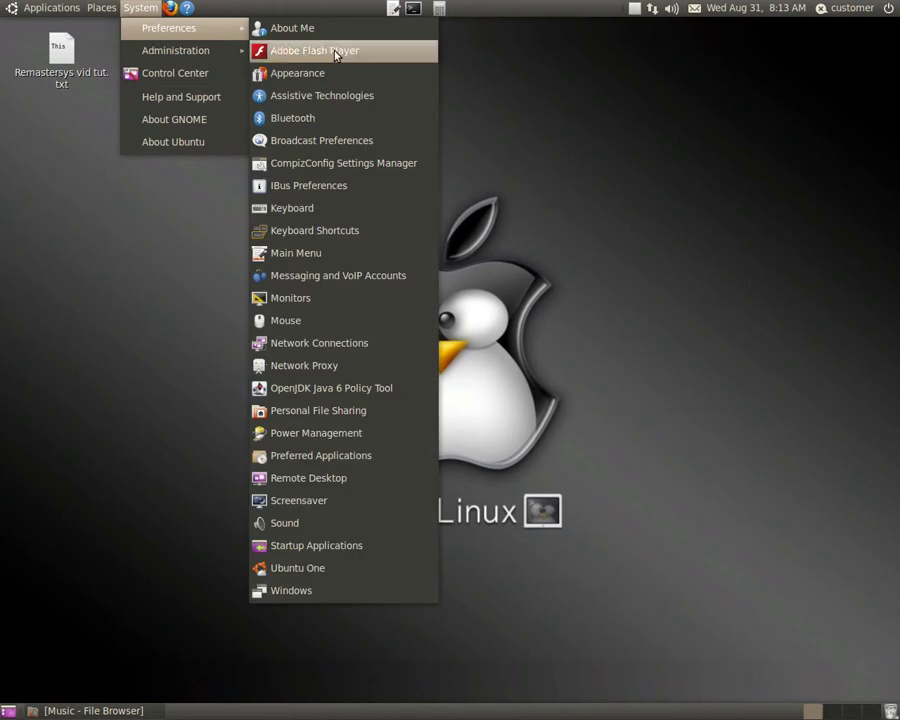
click(499, 150)
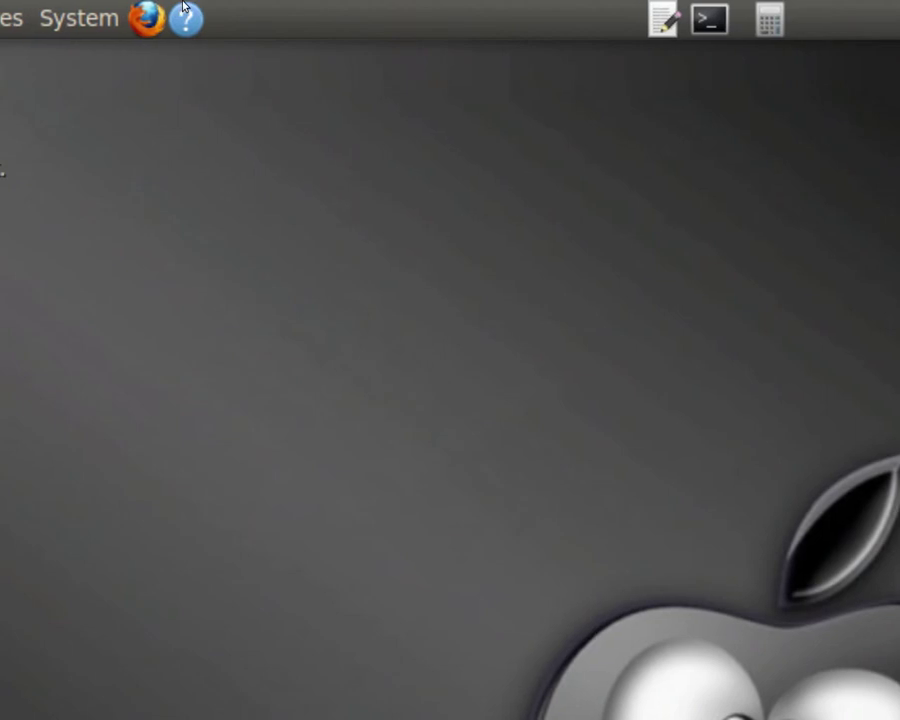
click(137, 12)
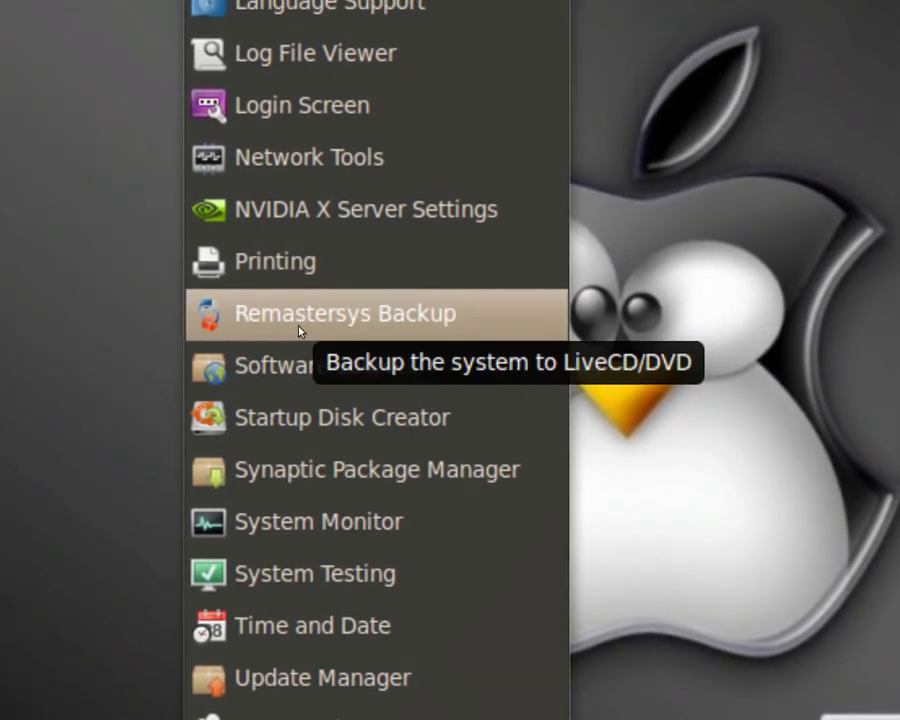
Launch Remastersys Backup and acknowledge its close-other-windows notice
click(245, 280)
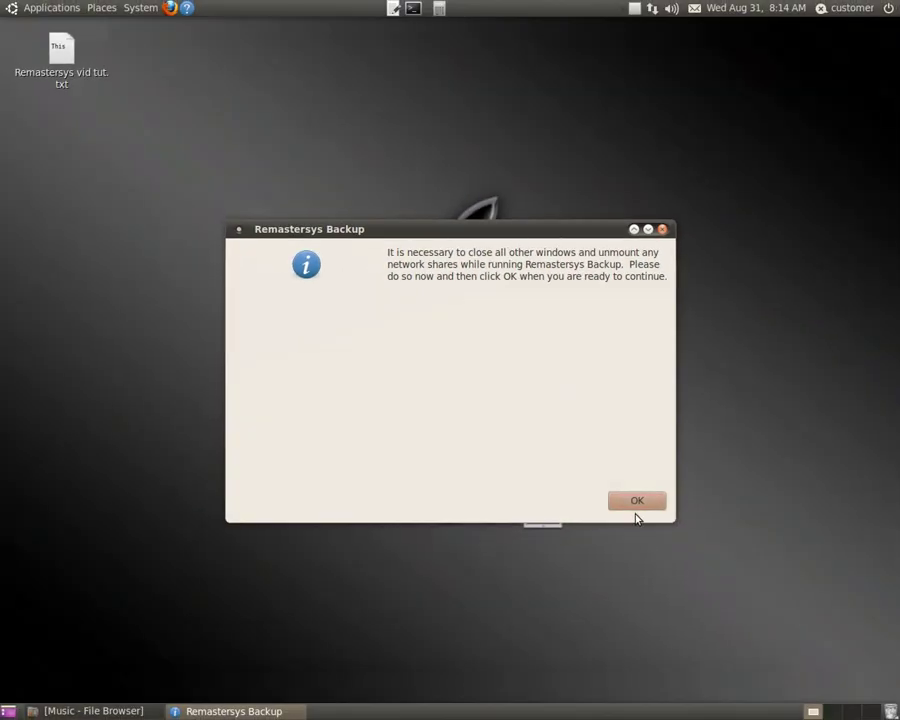
click(643, 506)
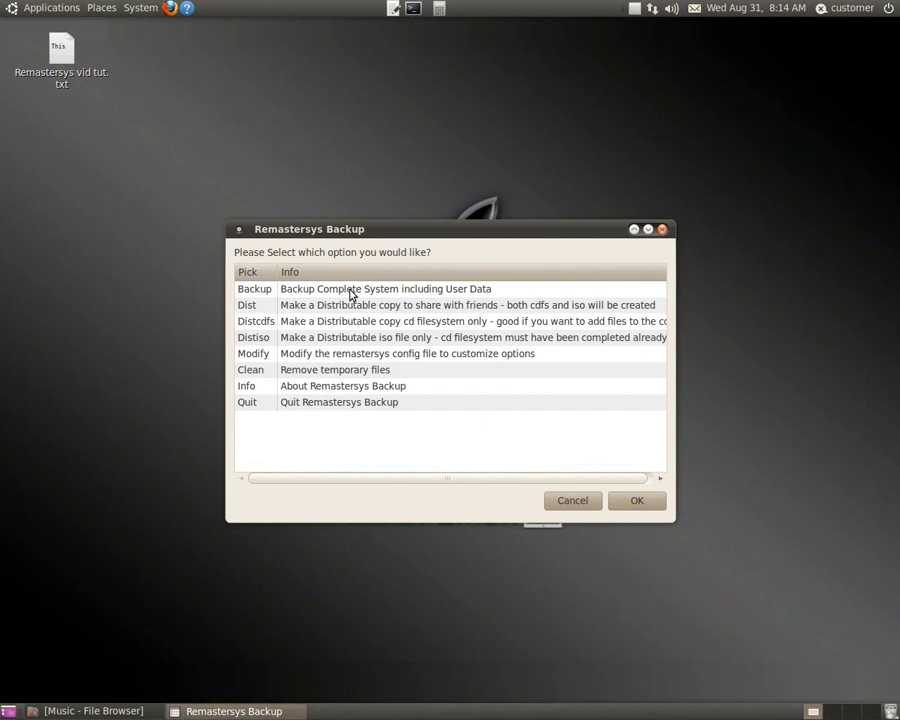
Select the Backup option for a complete system backup and confirm it
click(351, 294)
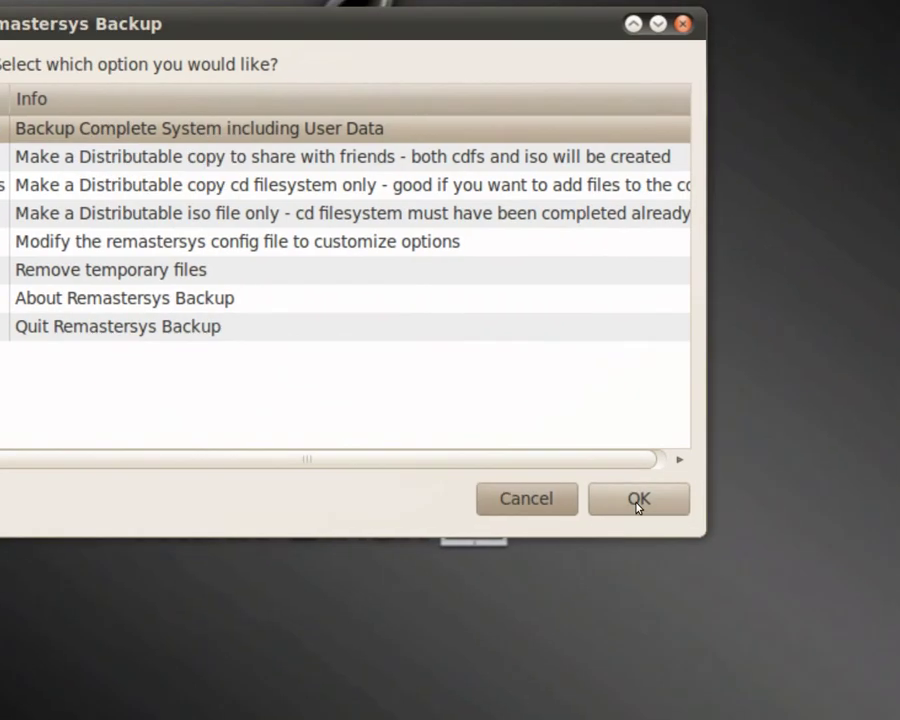
click(637, 503)
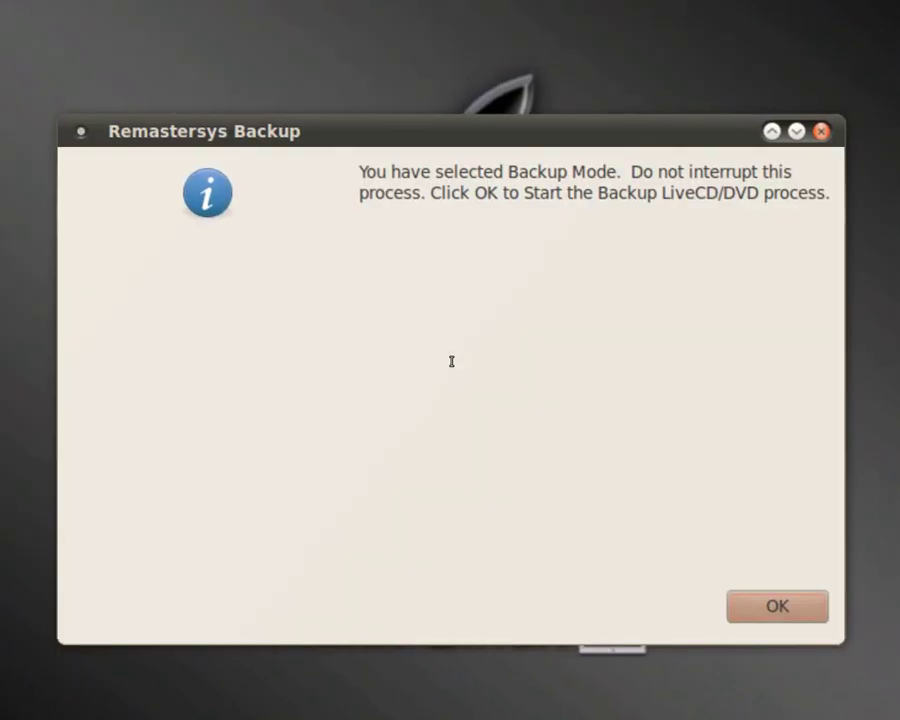